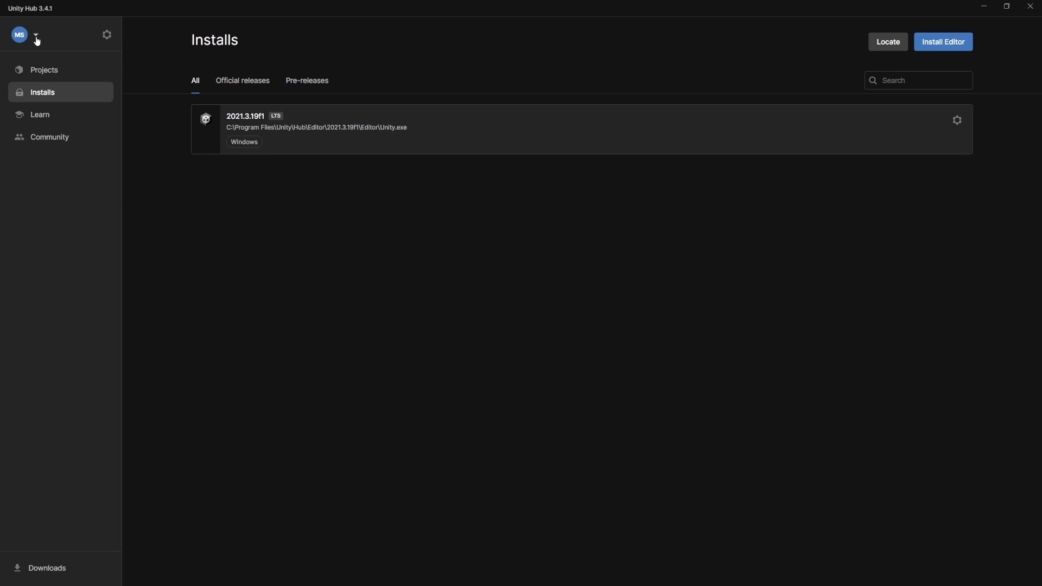
Glance at the account menu, then open Hub preferences to the Installs location settings.
click(36, 39)
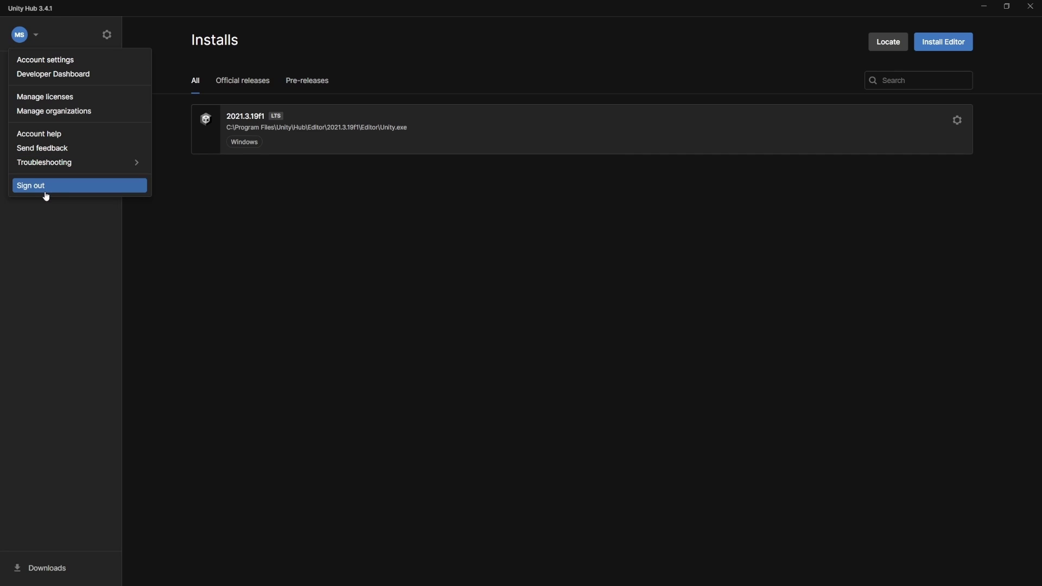
click(227, 248)
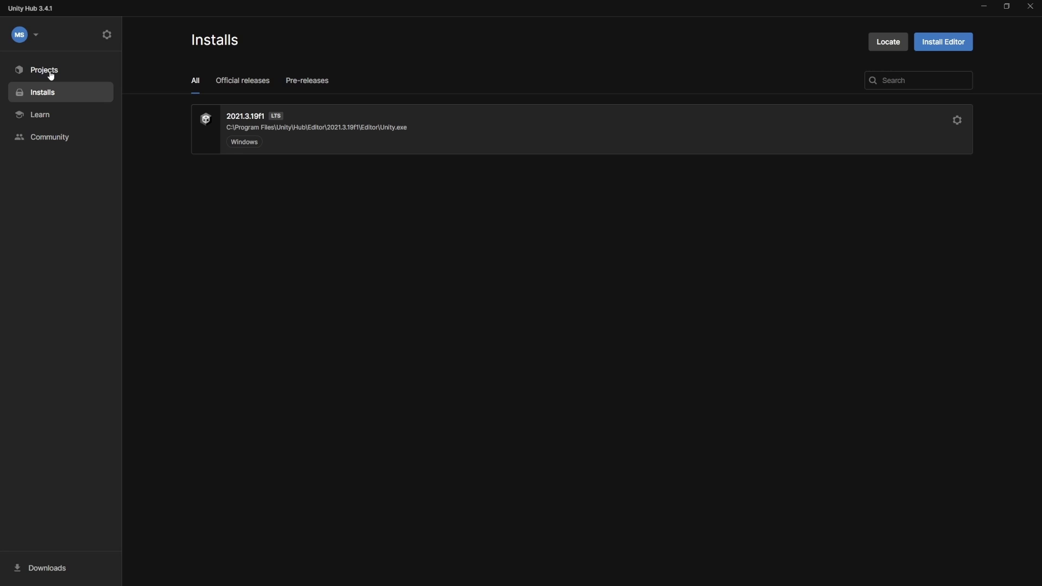
click(107, 36)
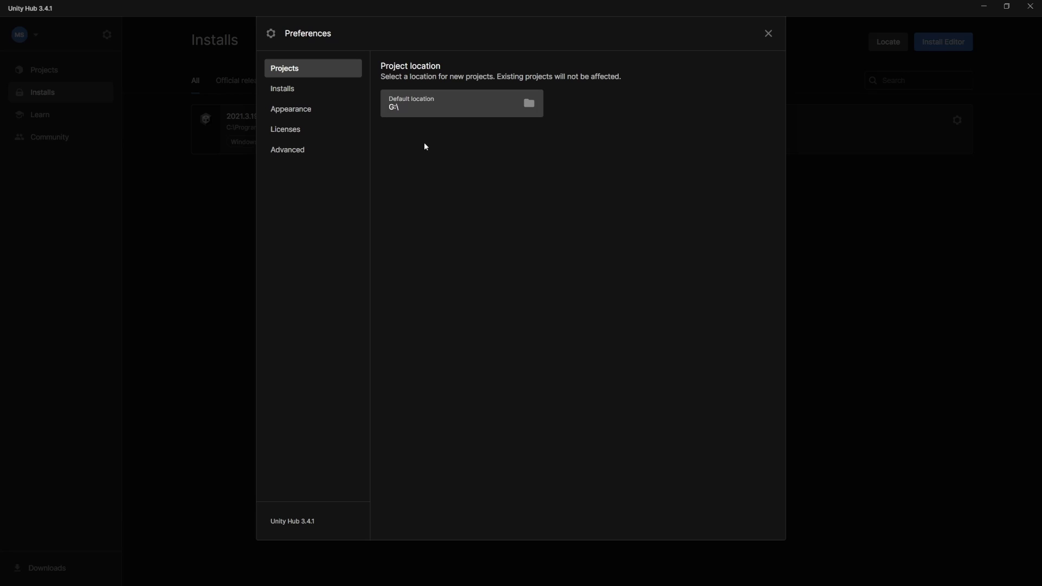
click(296, 93)
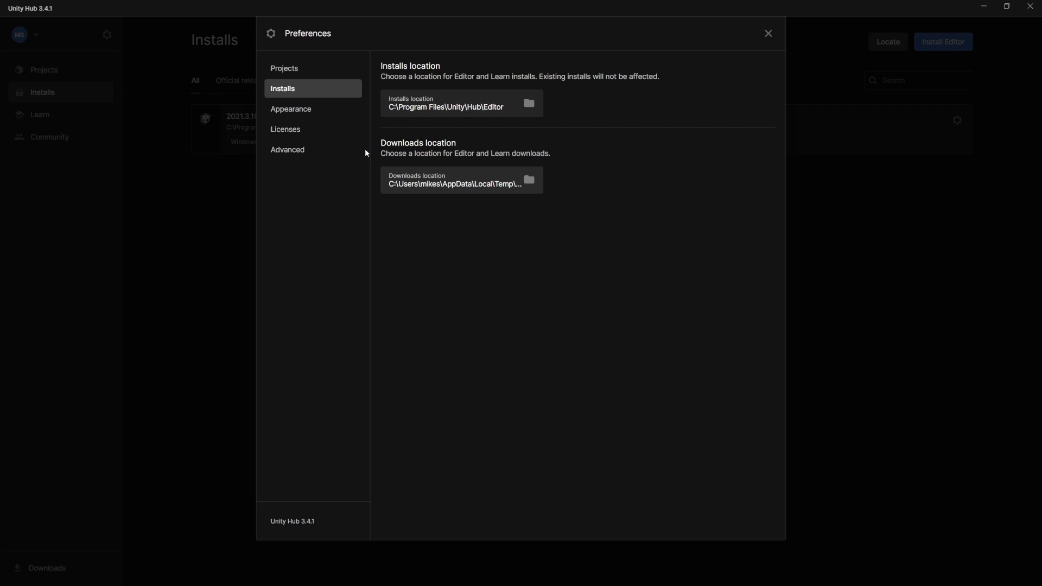
Try the Light theme, keep Dark, and enable hiding the Hub to the Windows system tray.
click(302, 111)
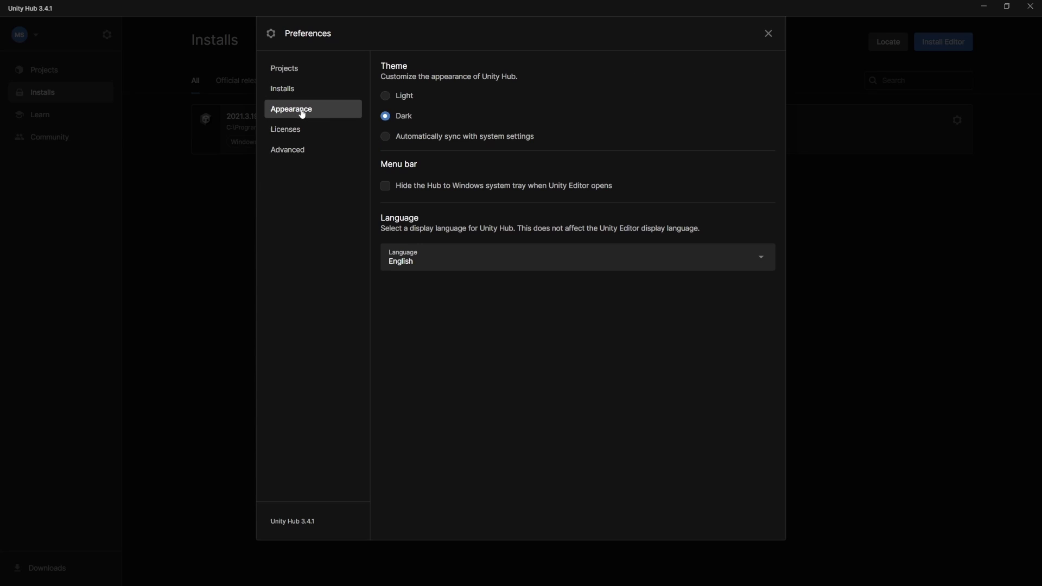
click(407, 100)
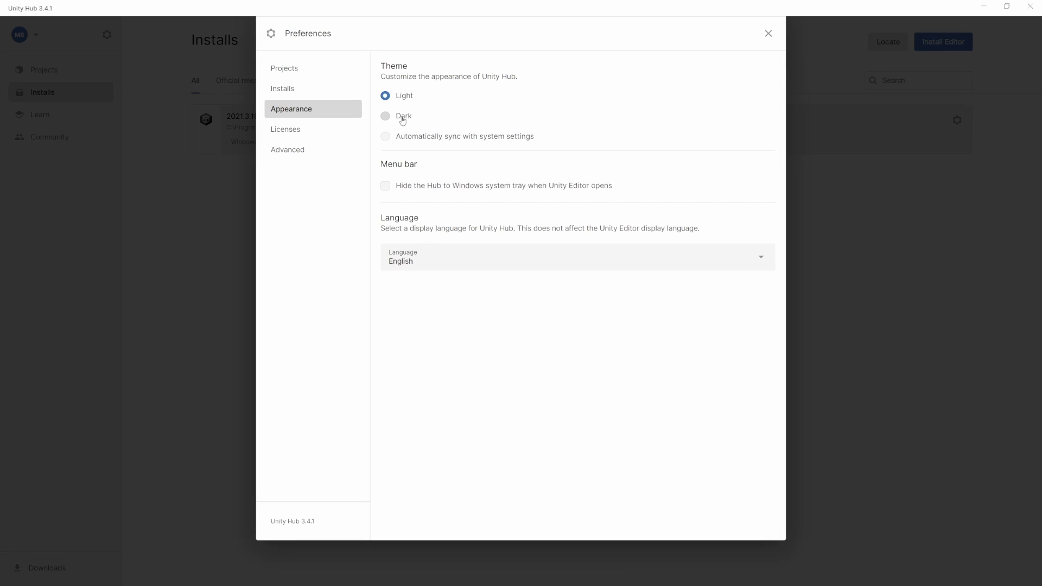
click(403, 121)
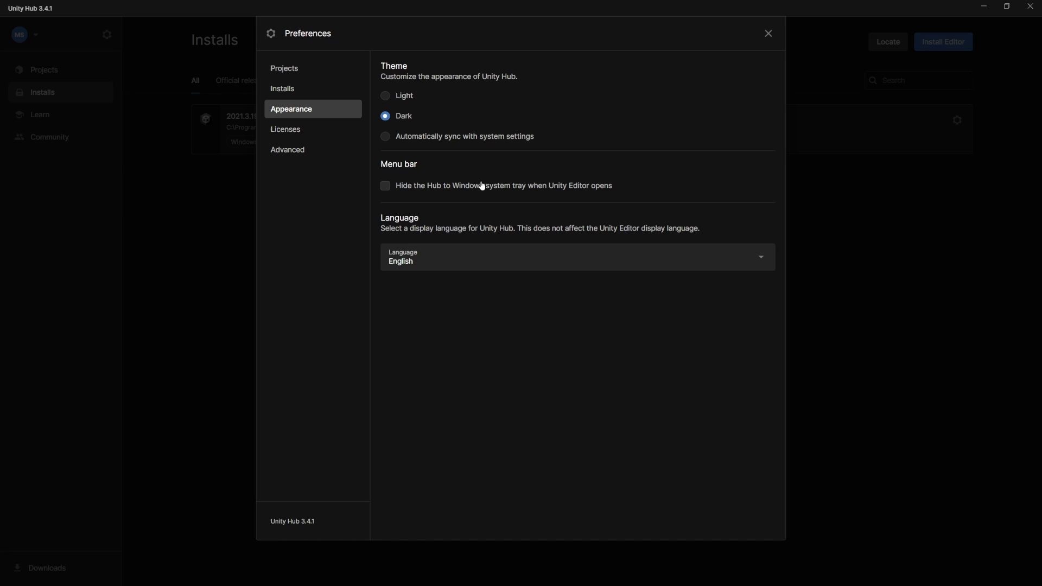
click(386, 189)
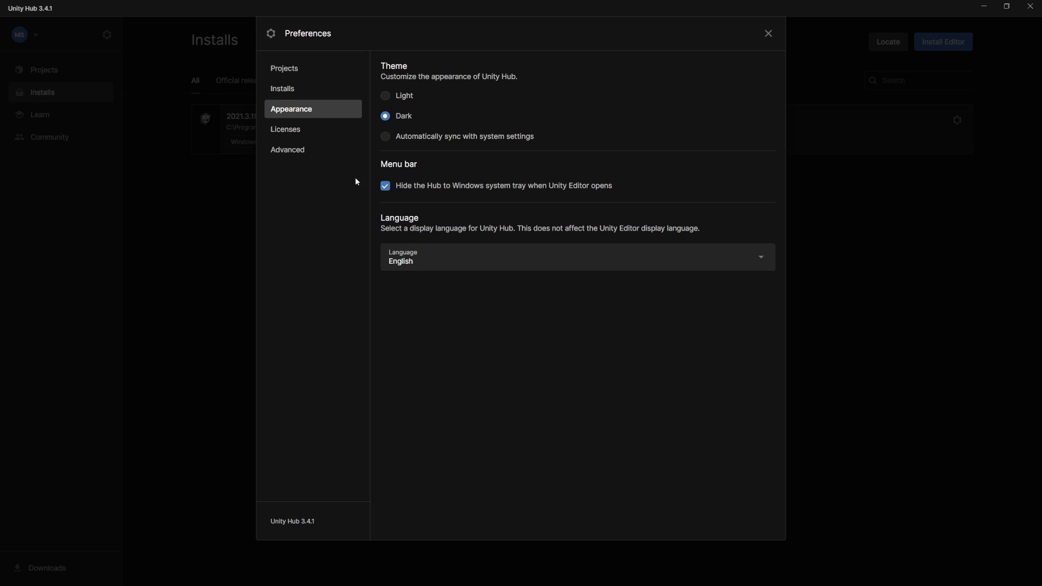
Browse the Licenses and Advanced preferences, leaving the update channel on Production.
click(293, 137)
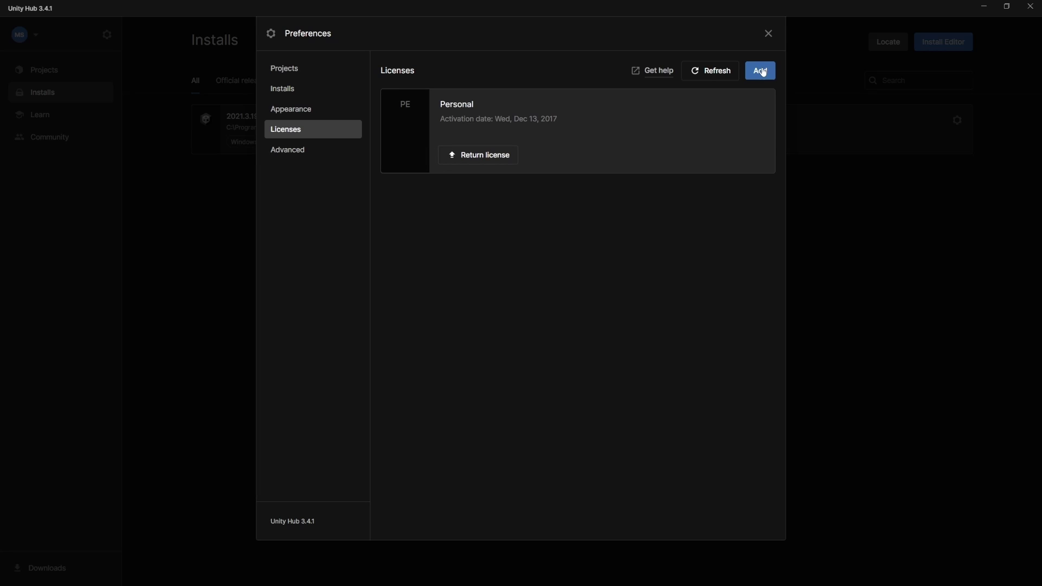
click(301, 156)
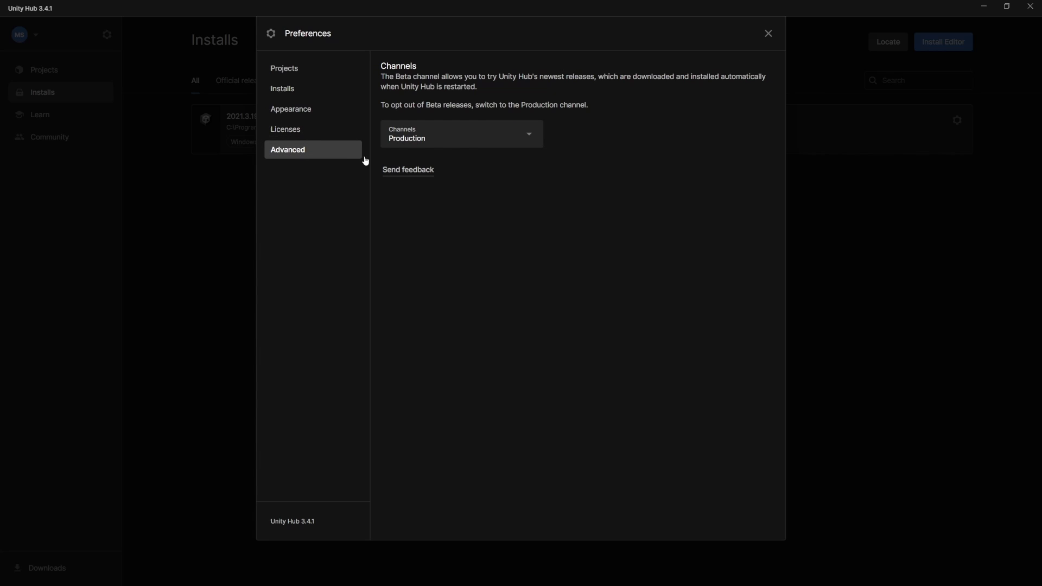
click(529, 137)
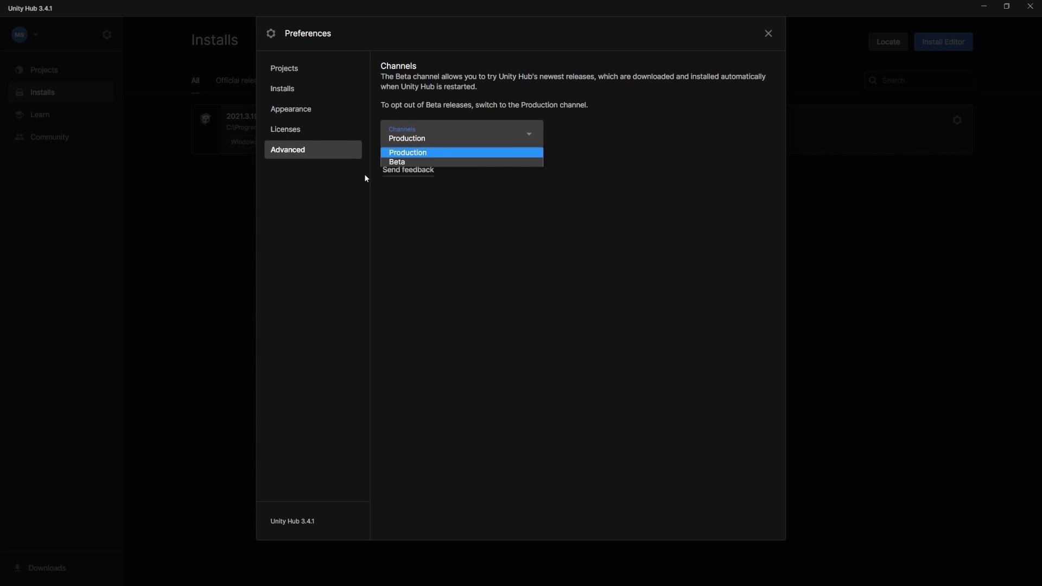
click(512, 252)
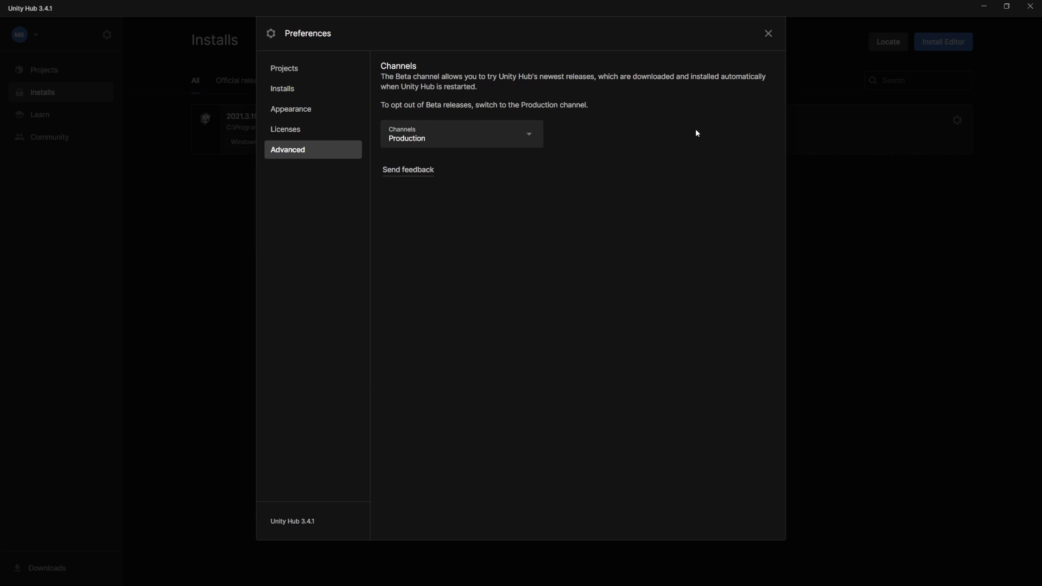
Close Preferences, check the account menu, and view PlatformerCourse's missing Editor 2022.1.5f1 warning.
click(769, 34)
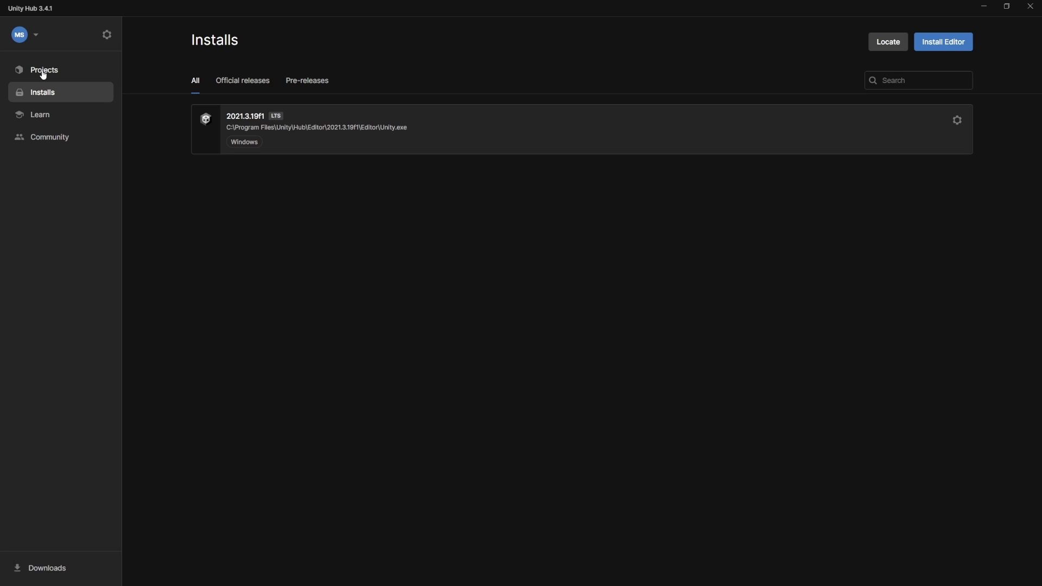
click(36, 36)
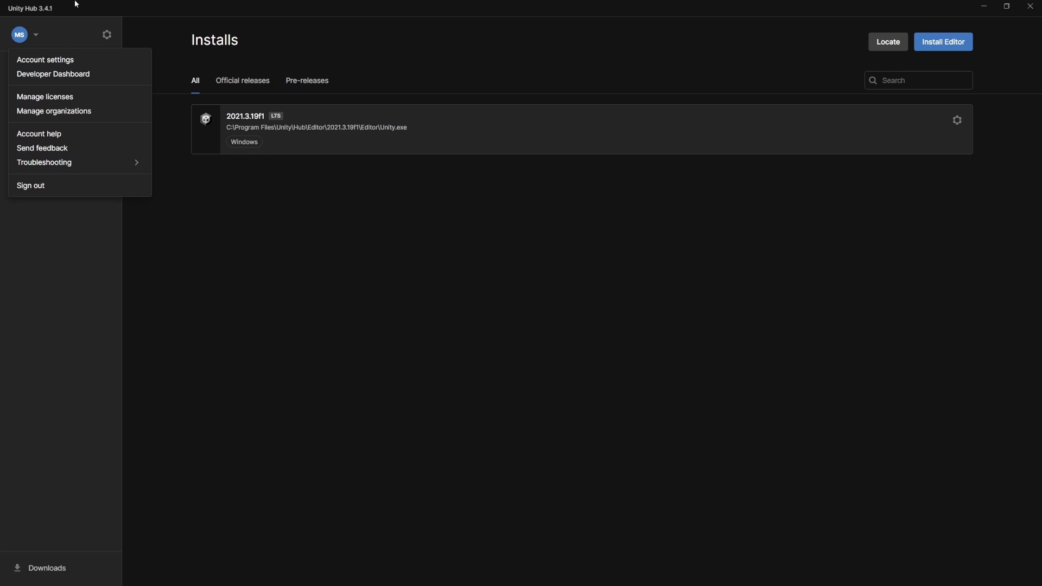
click(64, 224)
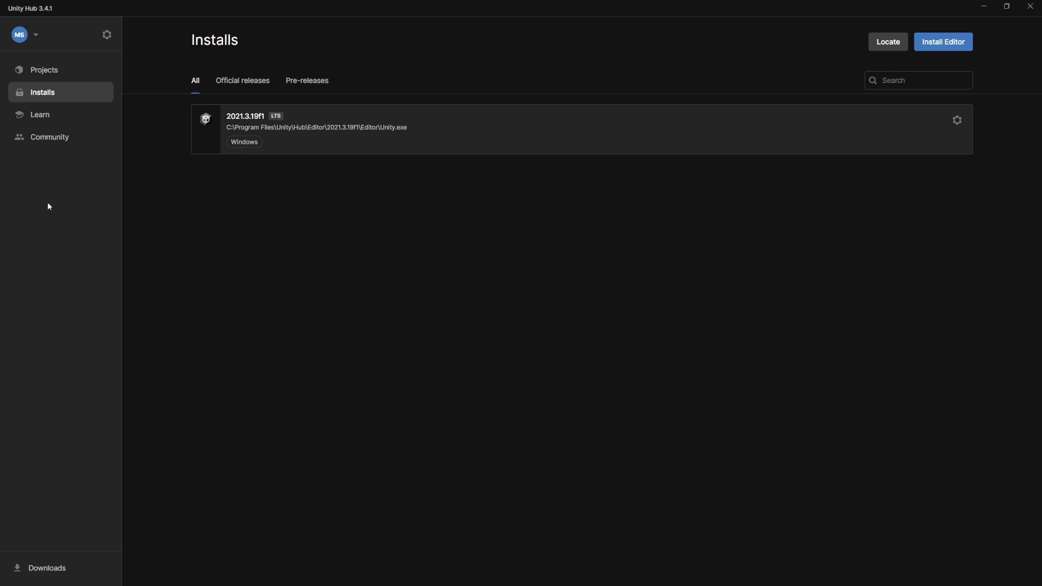
click(43, 73)
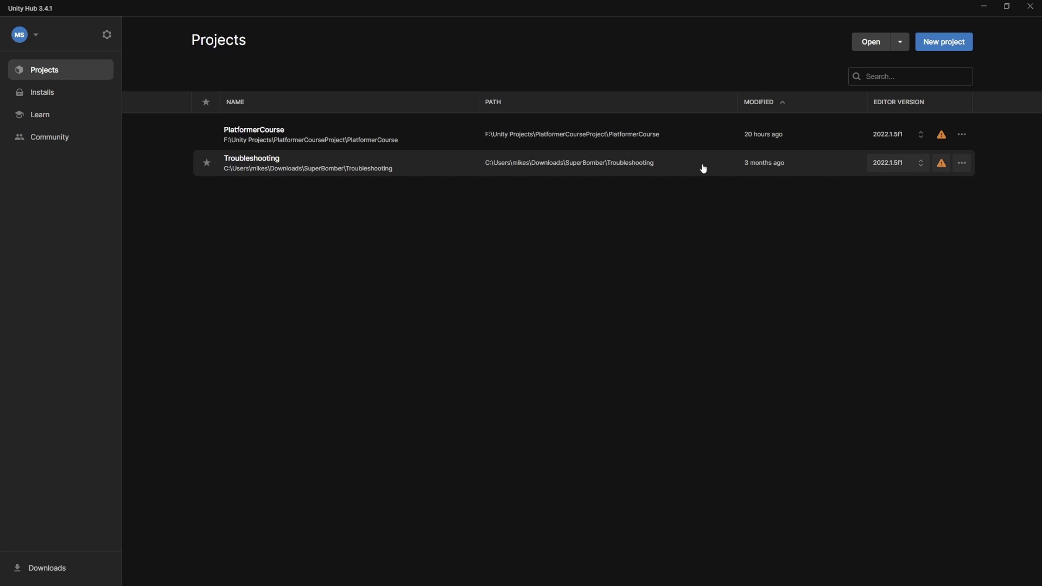
click(947, 138)
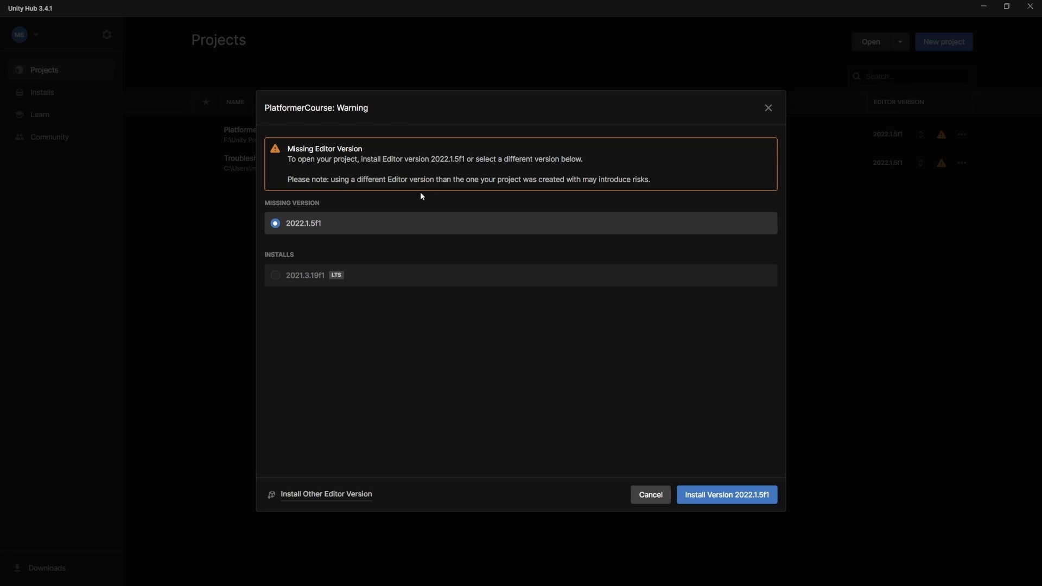
Reopen the PlatformerCourse warning, select 2022.1.5f1, and dismiss it without installing or opening.
click(651, 495)
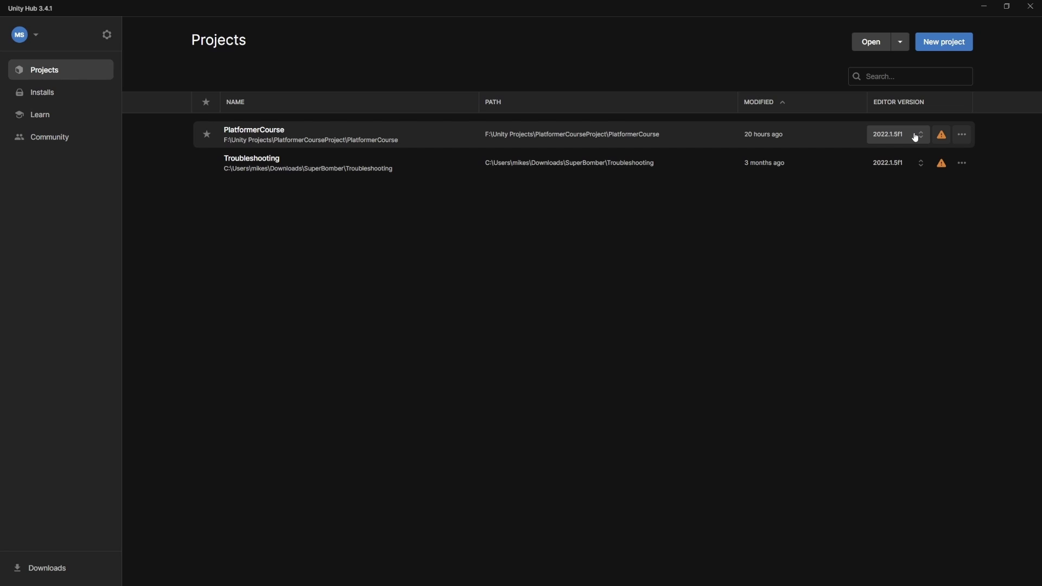
click(942, 136)
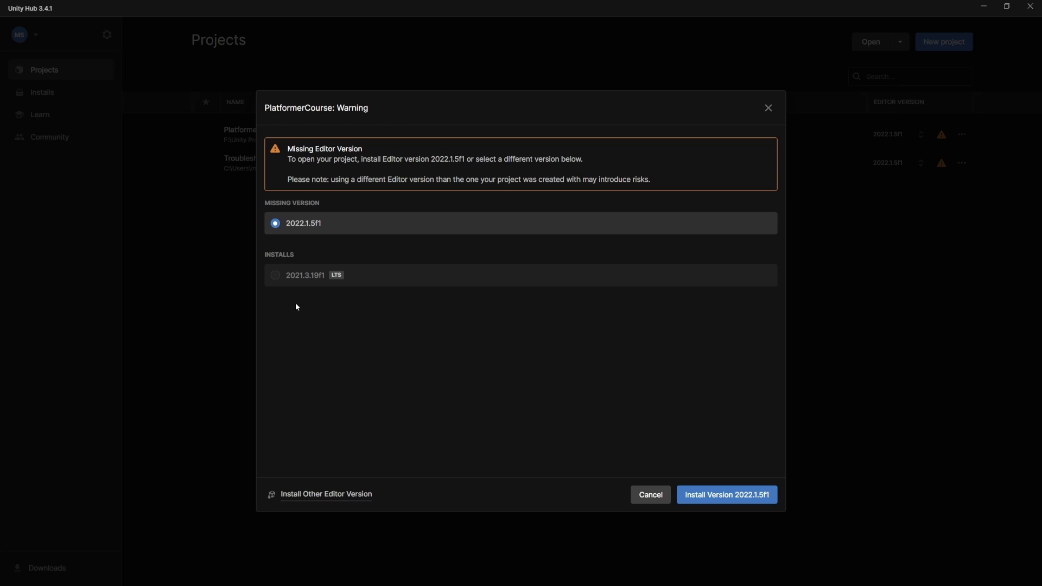
click(276, 277)
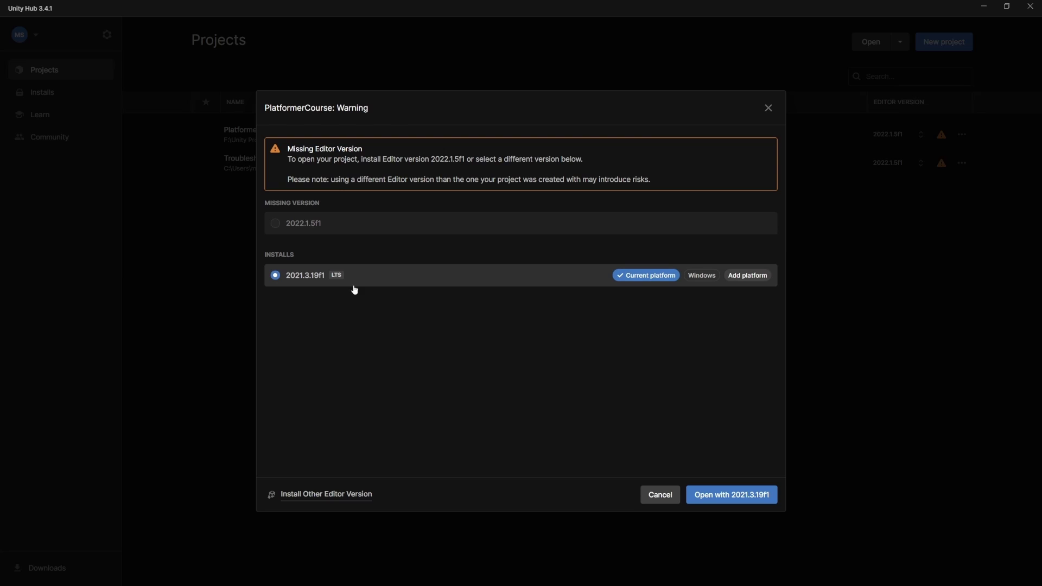
click(296, 226)
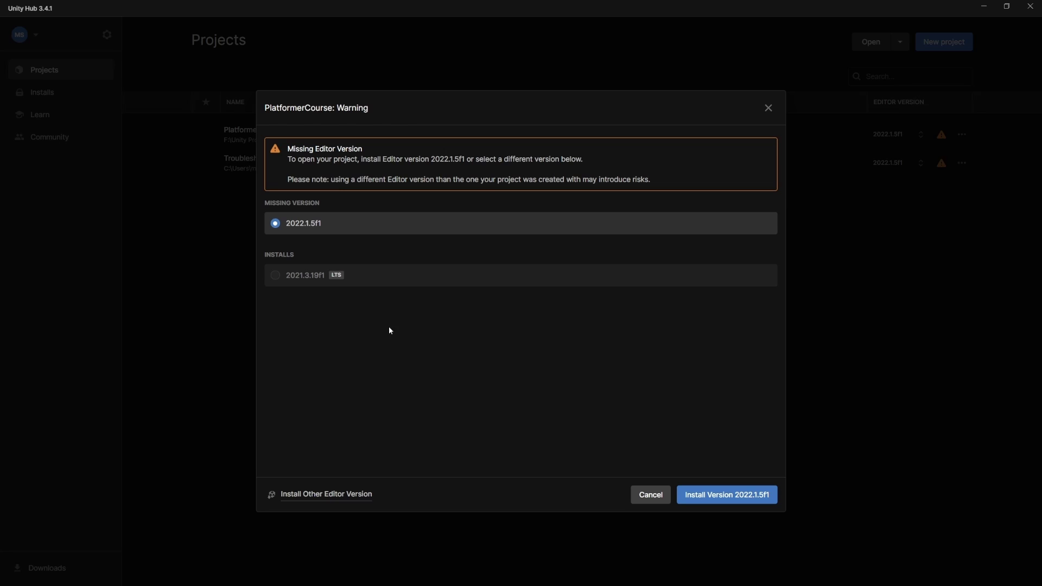
click(768, 108)
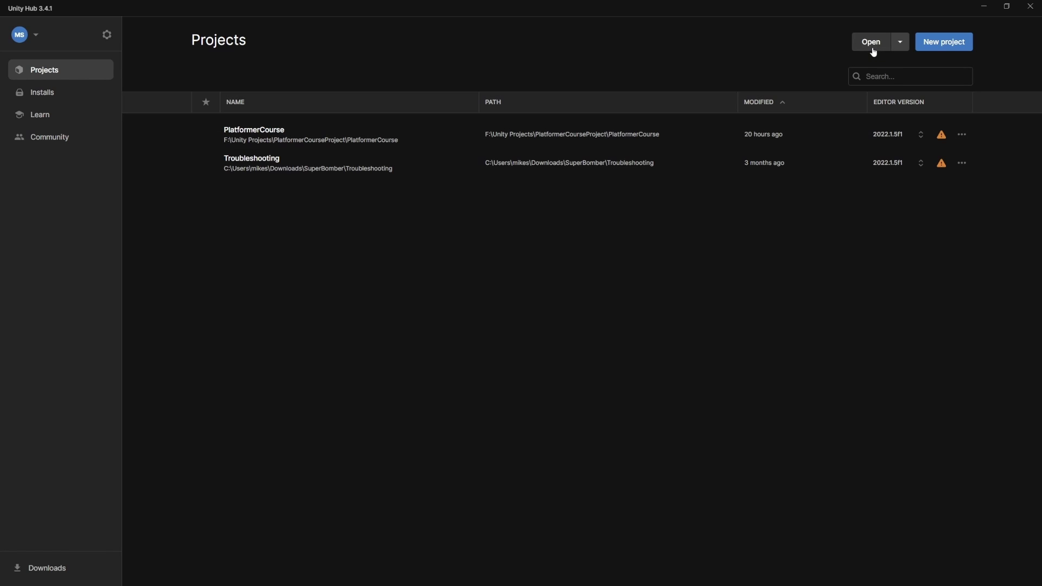
Add the Astraeus 2.0 folder from Unity Projects via Add project from disk.
click(901, 43)
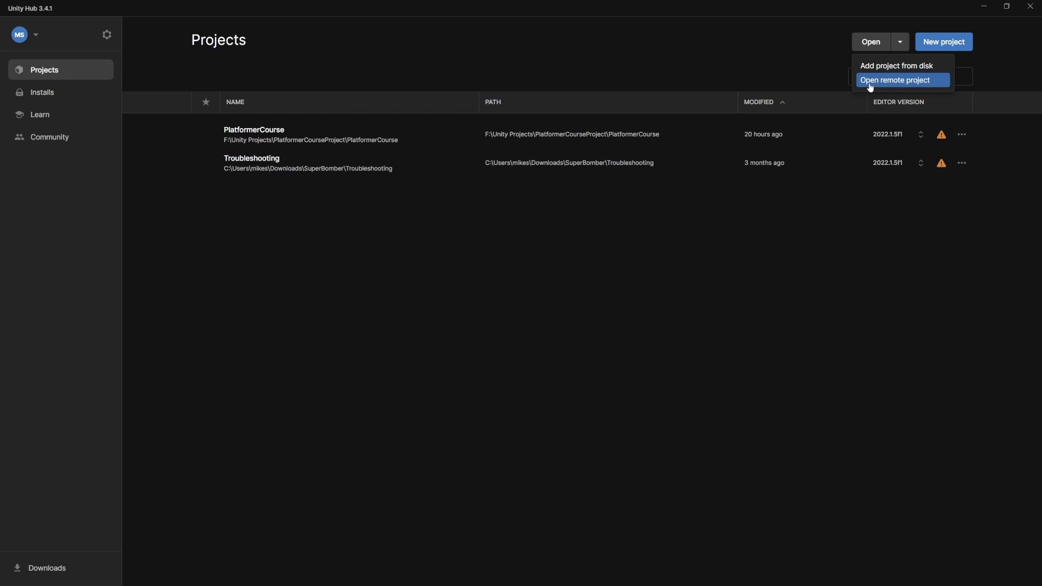
click(891, 71)
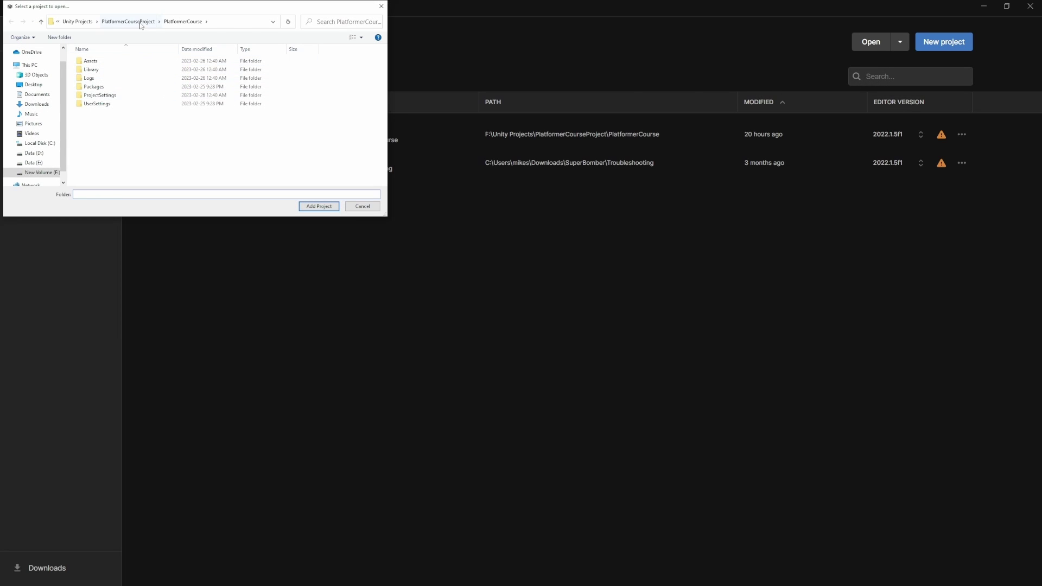
click(80, 24)
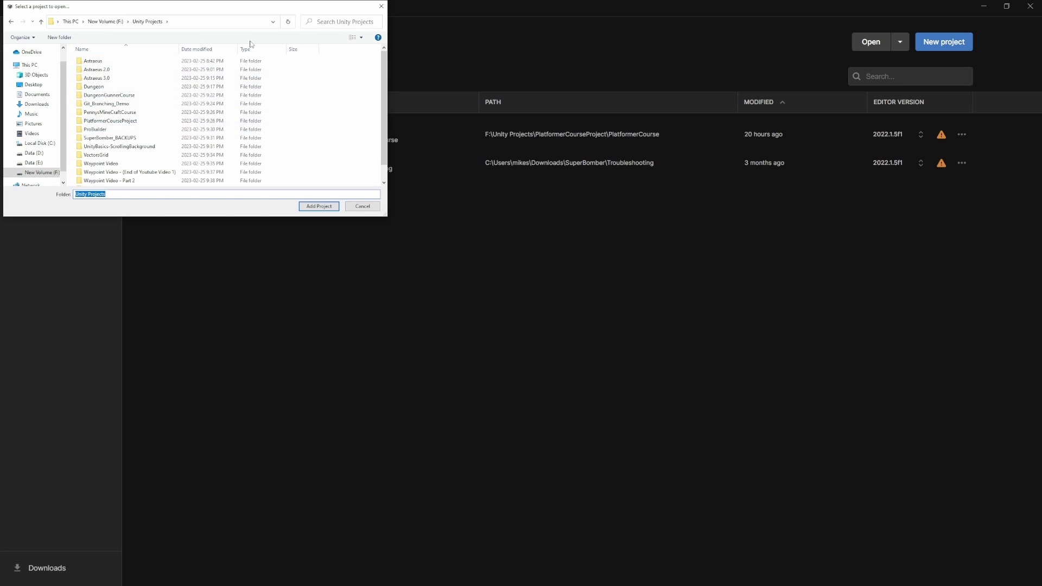
click(261, 69)
click(320, 207)
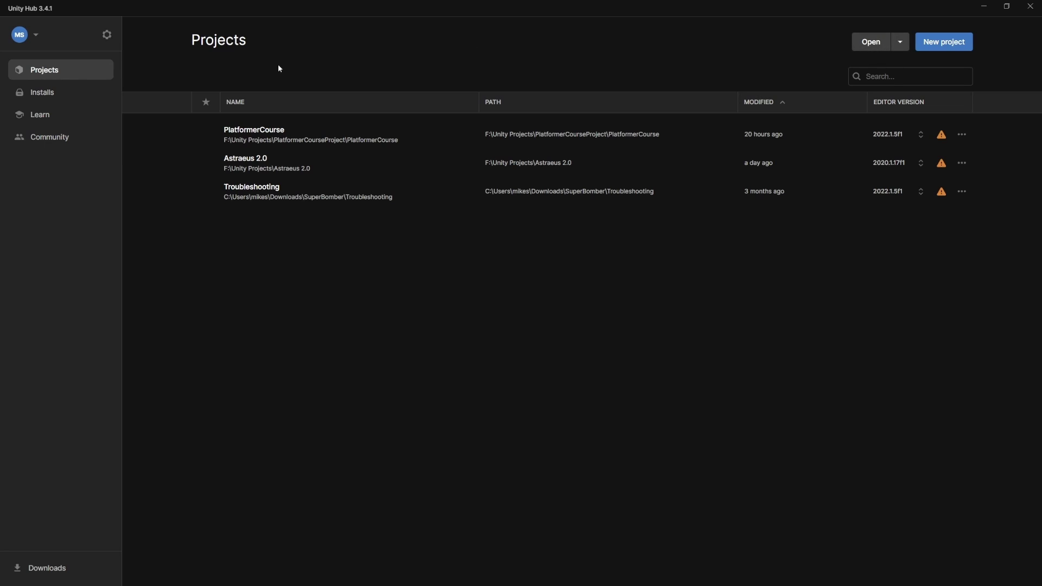
click(48, 120)
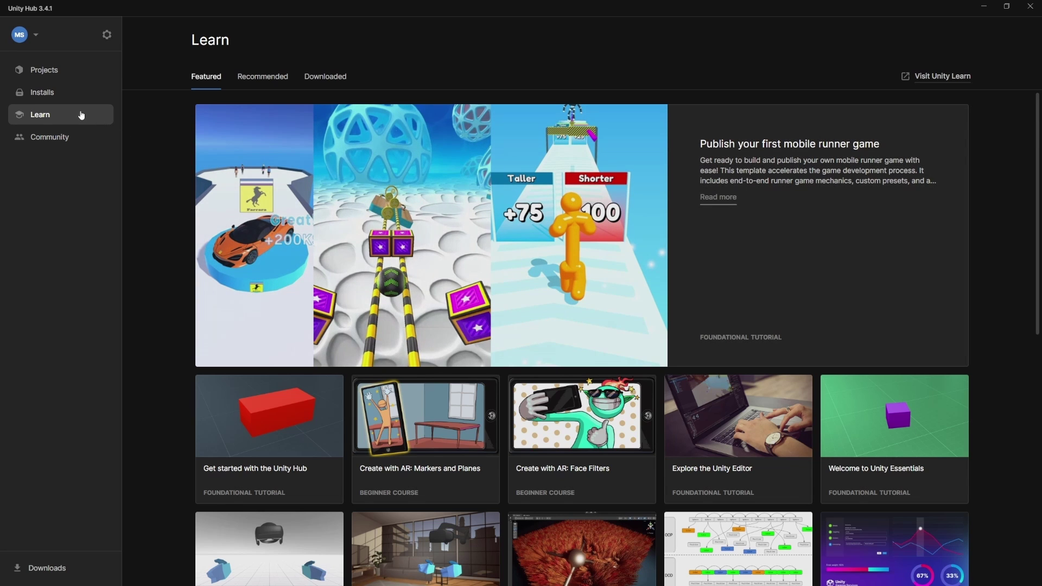
Scroll the Featured tutorials, view the Recommended tab, then go to the Community page.
scroll(282, 272, down, 5)
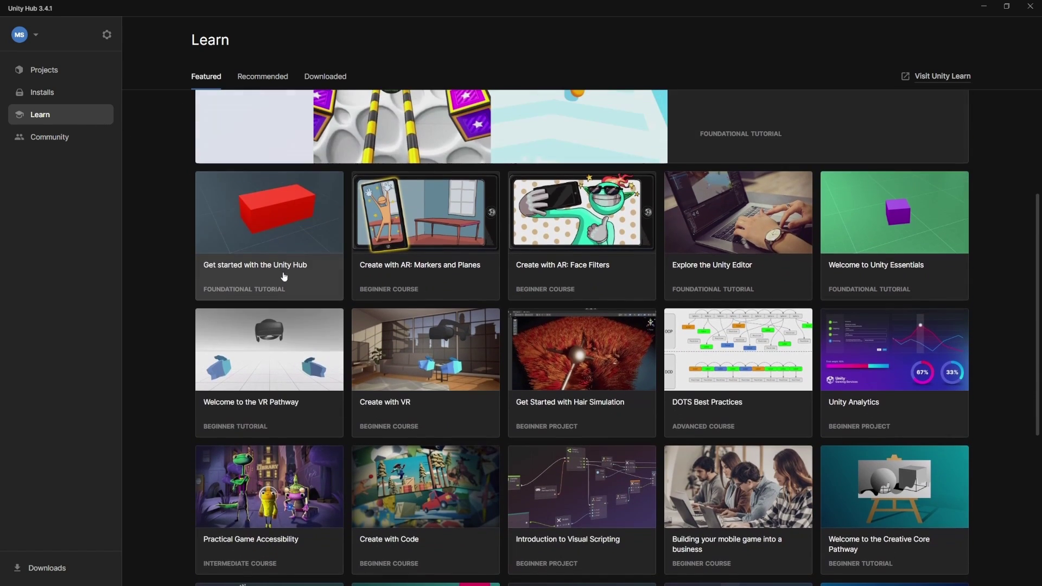
scroll(475, 324, down, 5)
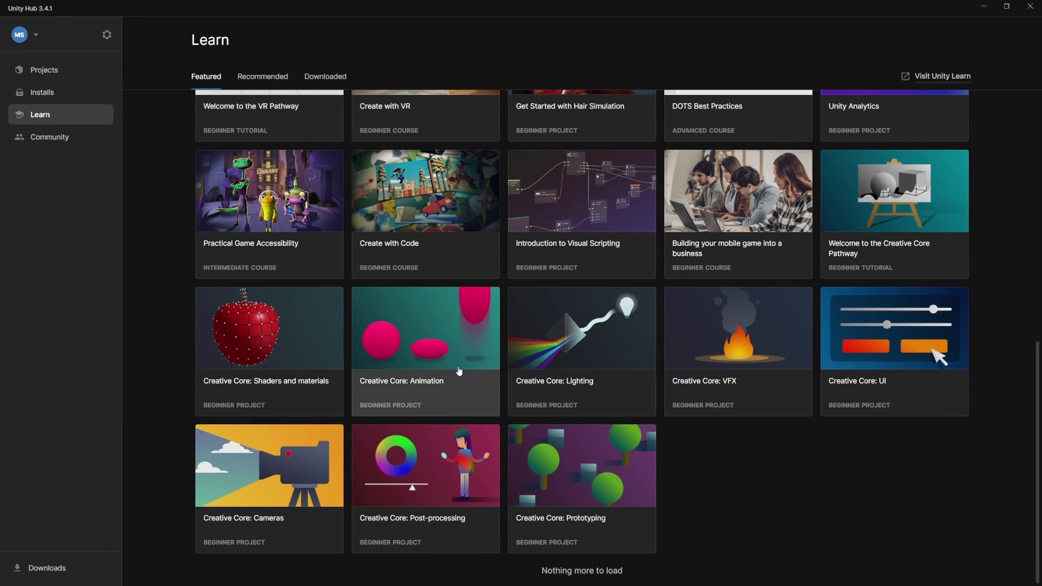
scroll(521, 383, up, 10)
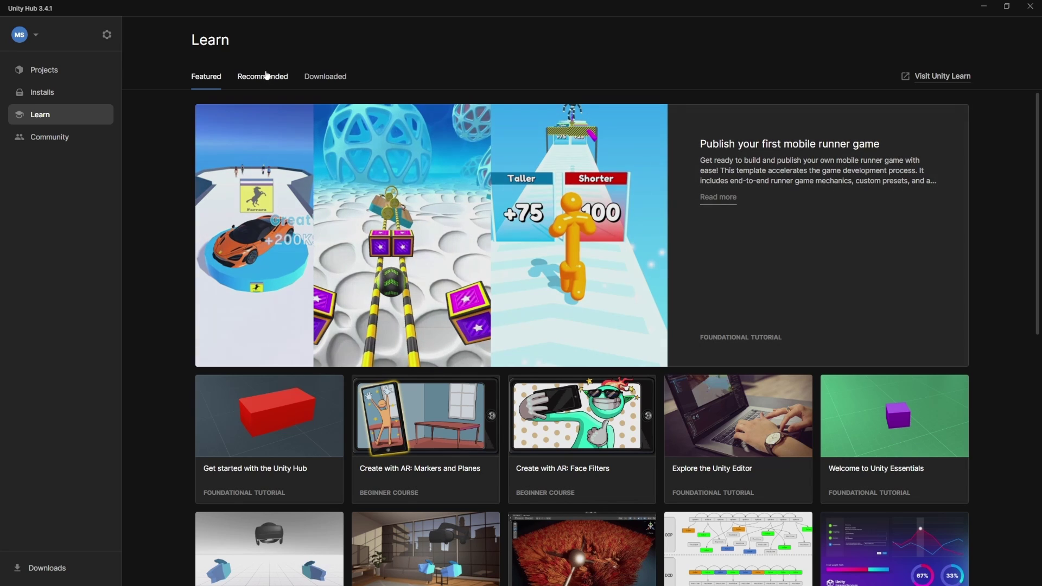
click(265, 76)
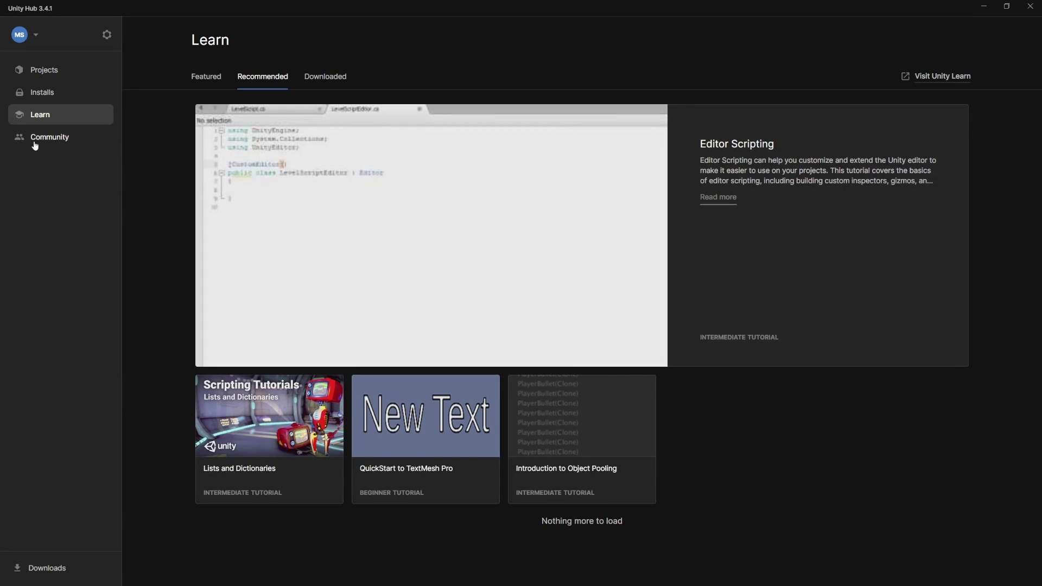
click(51, 143)
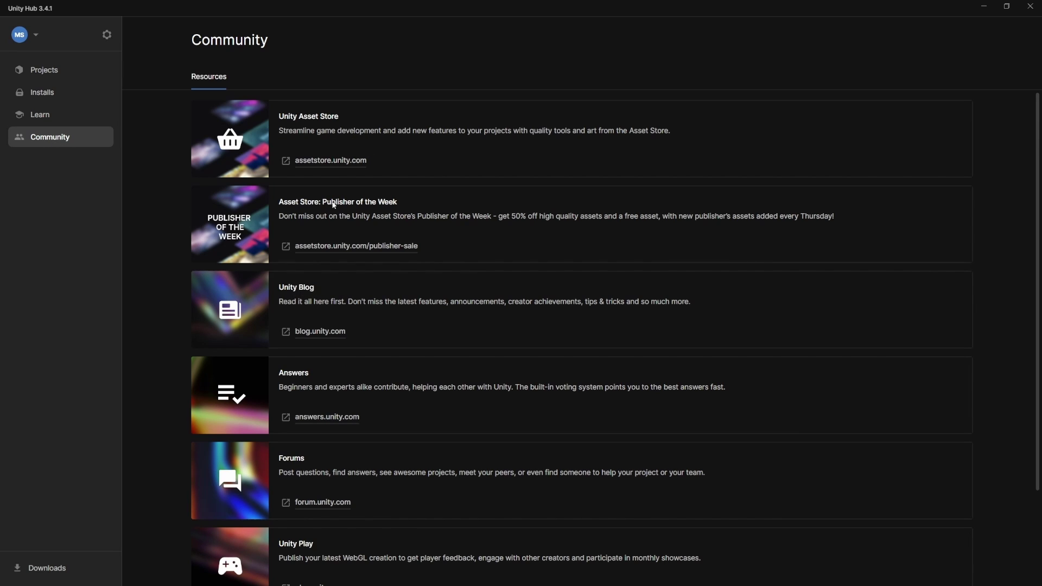
Scroll the Community resources, confirm the 2021.3.19f1 download finished, and return to Projects.
scroll(326, 315, down, 1)
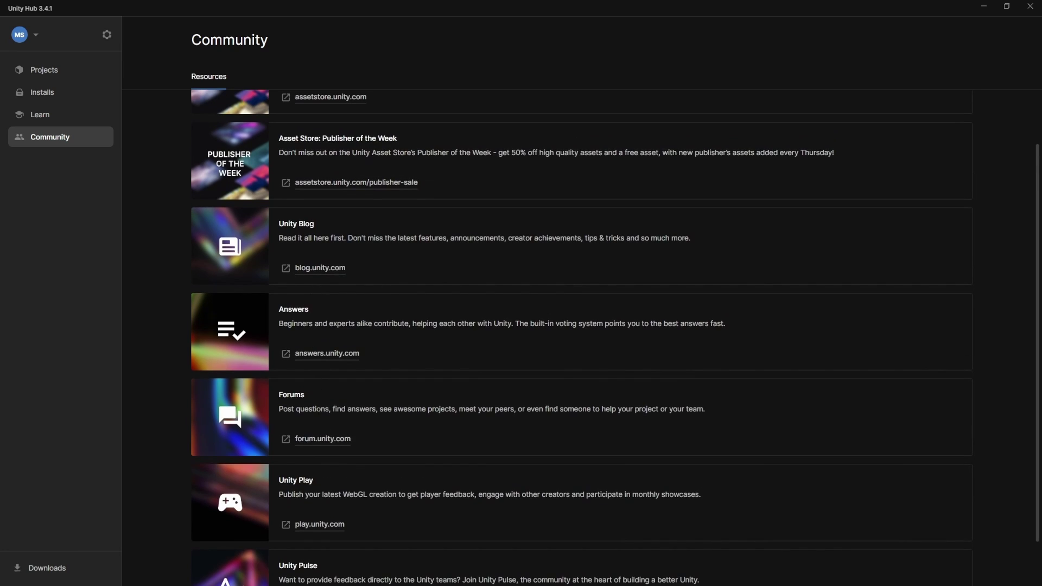
scroll(319, 413, down, 1)
scroll(315, 307, down, 1)
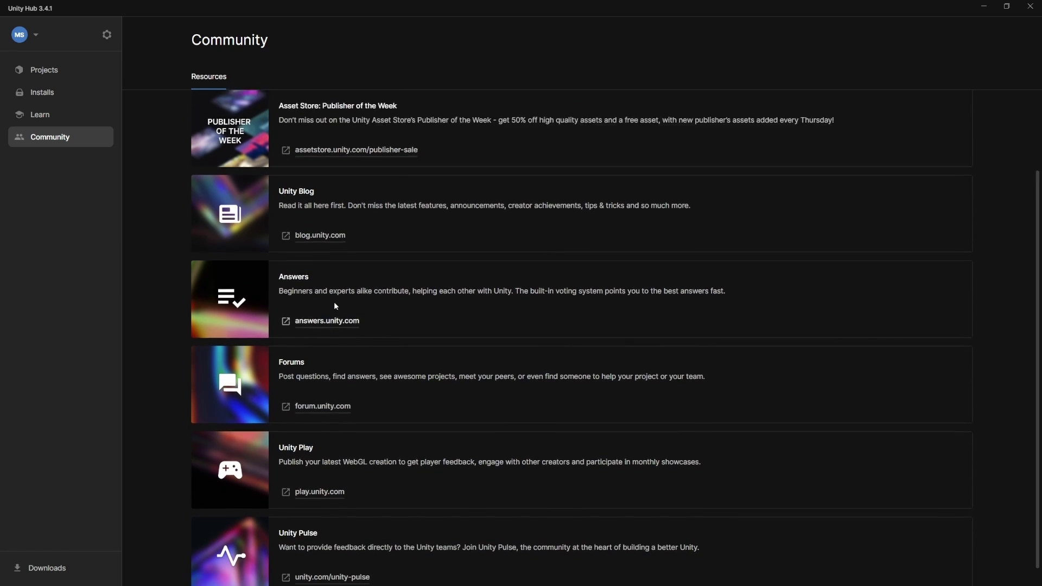
scroll(336, 307, up, 3)
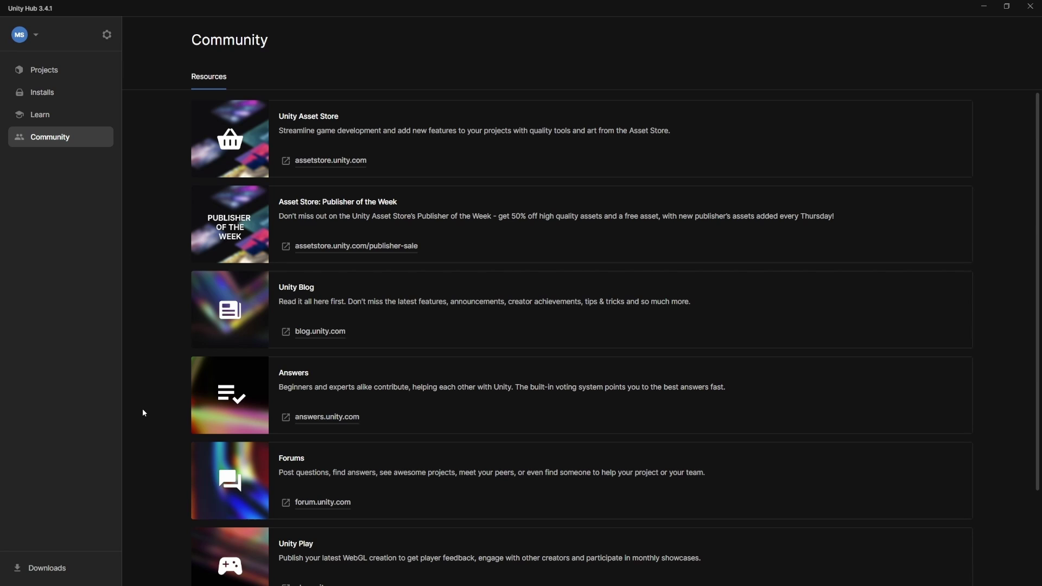
scroll(143, 414, down, 5)
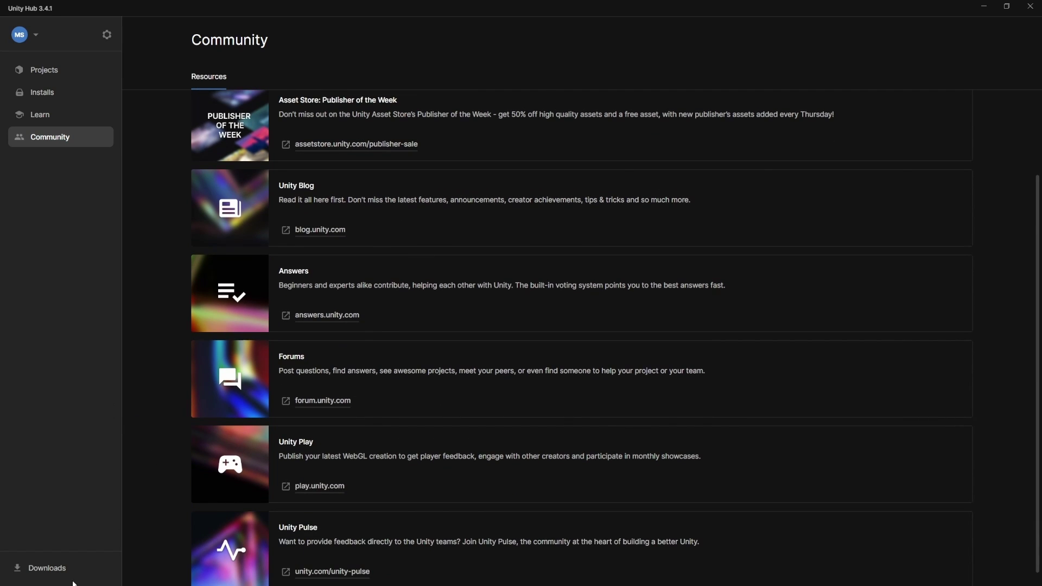
click(46, 570)
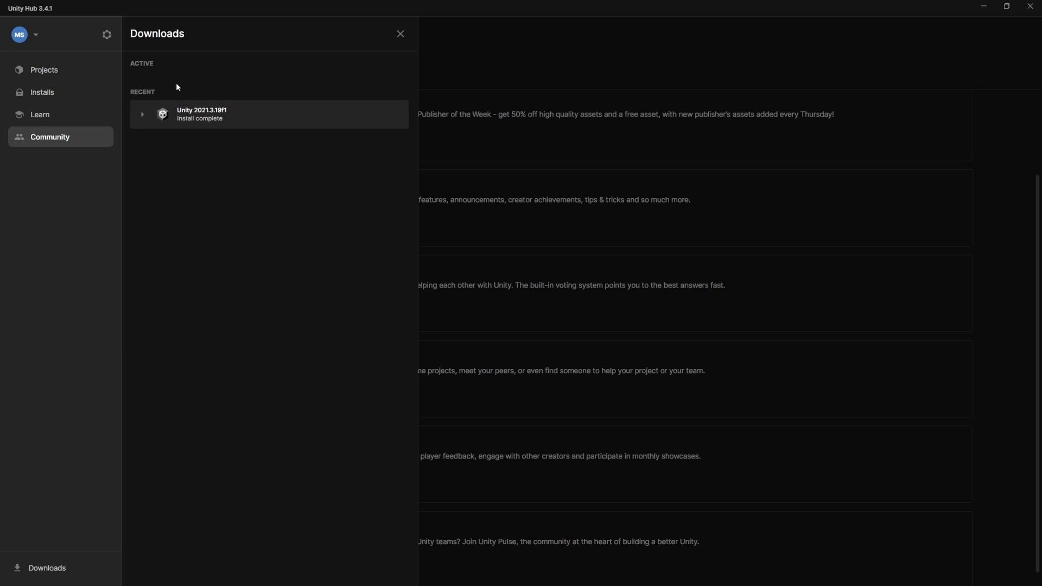
click(401, 33)
click(47, 70)
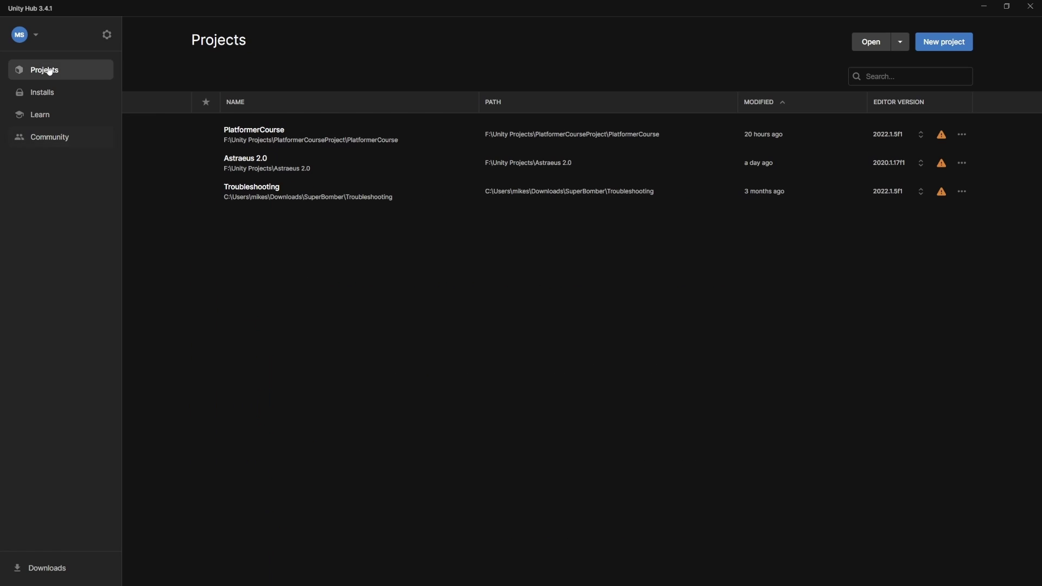